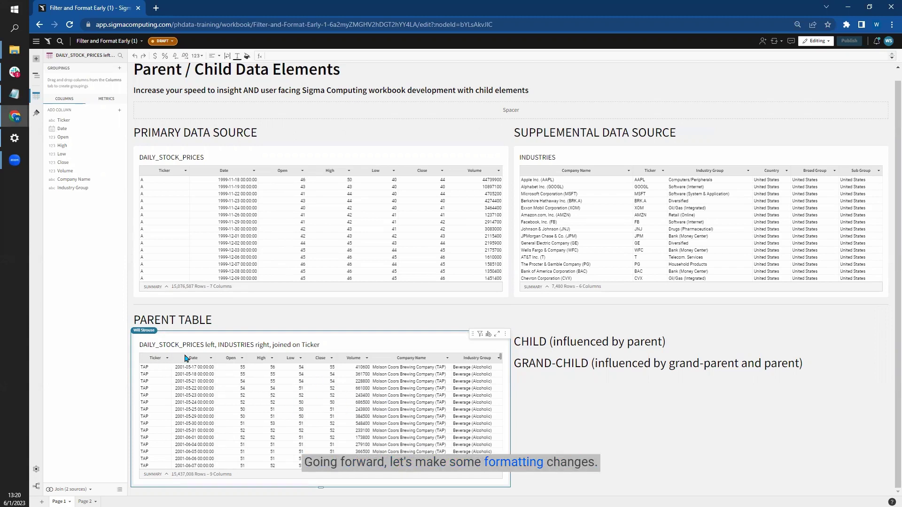
# Format the parent table's Date as a standard date and Volume as a number (410,600.00)
pyautogui.click(212, 359)
pyautogui.moveTo(221, 335)
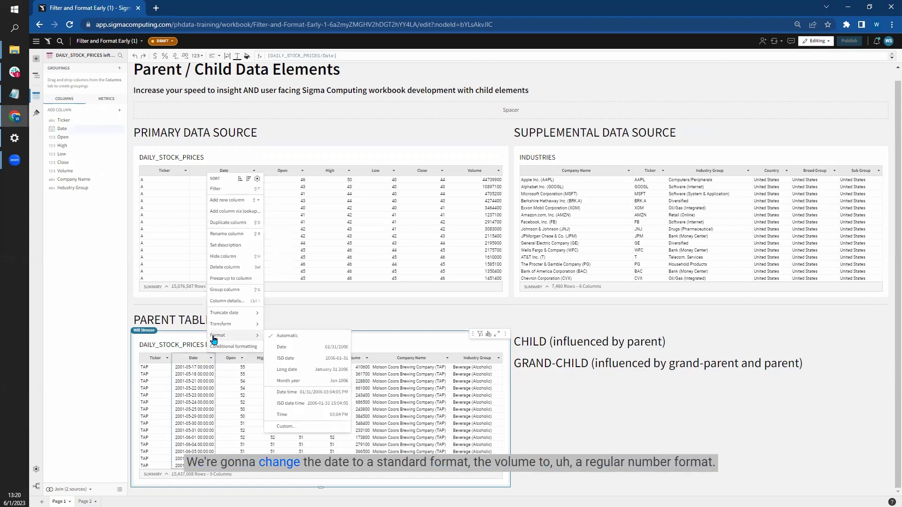
pyautogui.click(287, 347)
pyautogui.click(361, 360)
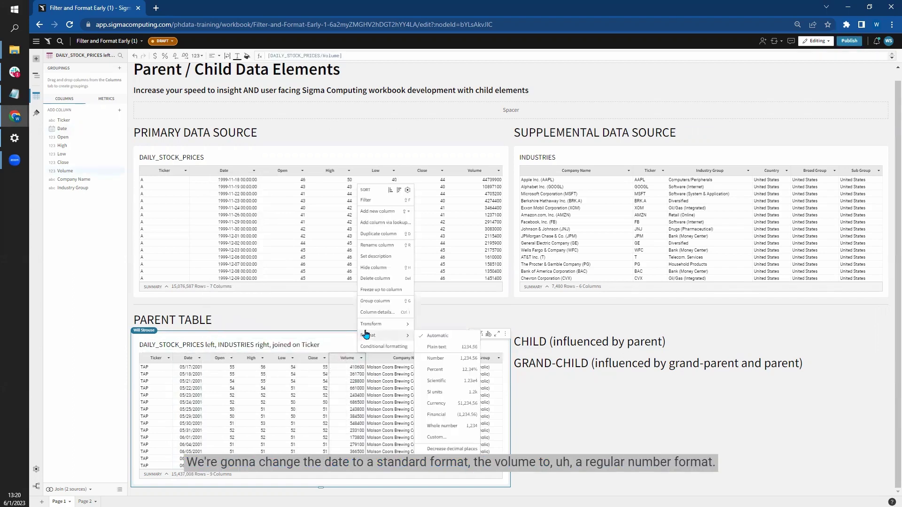
pyautogui.moveTo(383, 339)
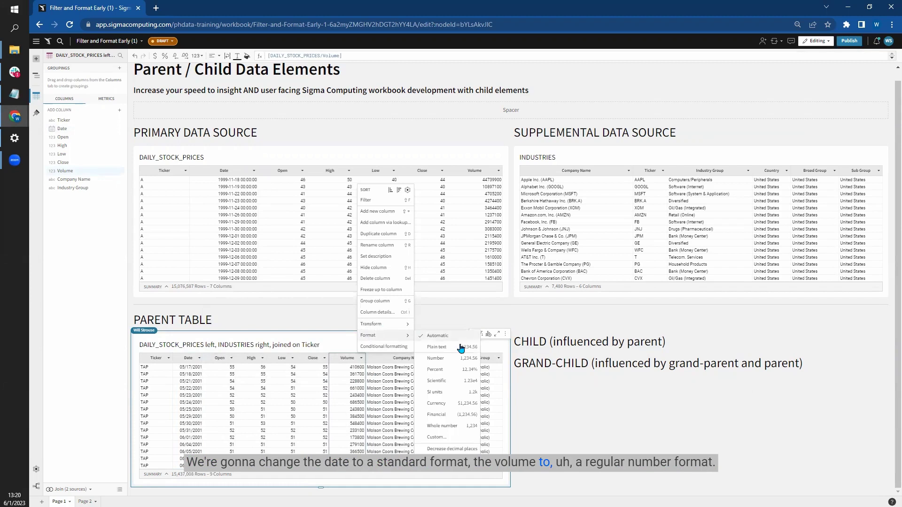
pyautogui.click(451, 359)
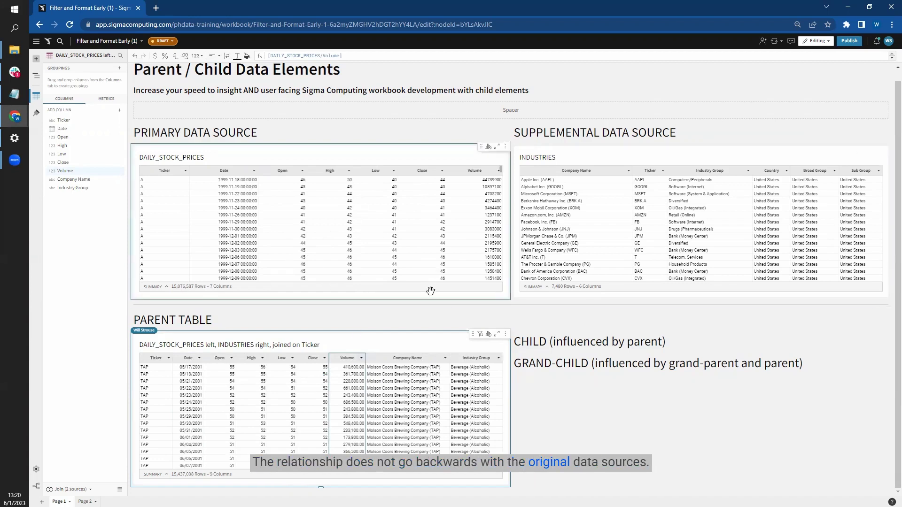
# Create a child table from the parent table and add a Date filter to the parent
pyautogui.click(489, 336)
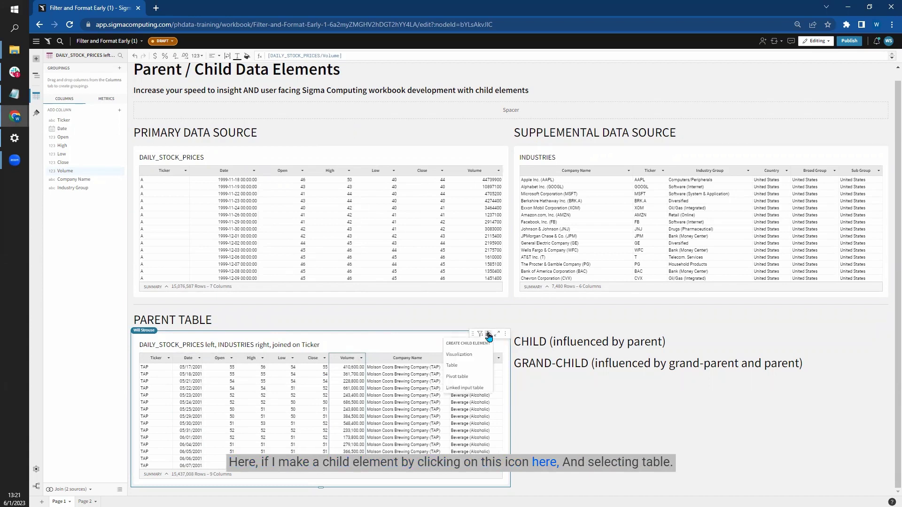
pyautogui.click(461, 367)
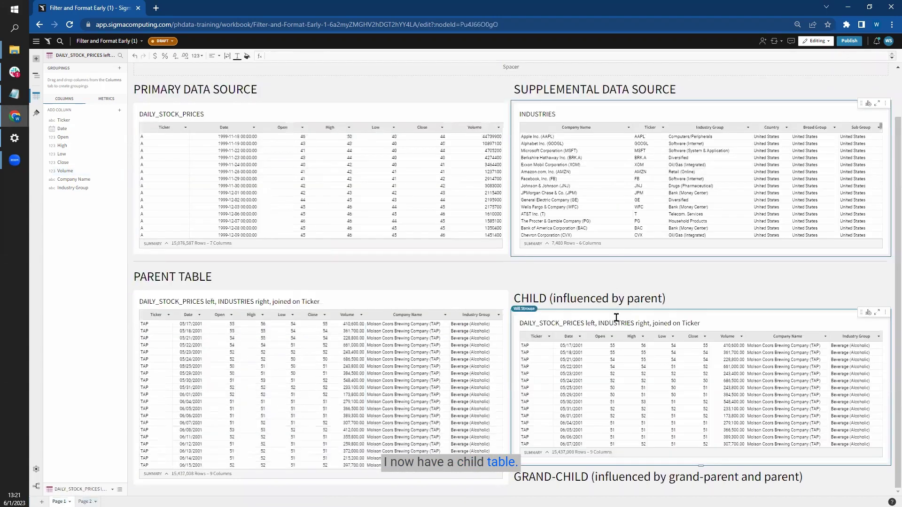
pyautogui.click(209, 329)
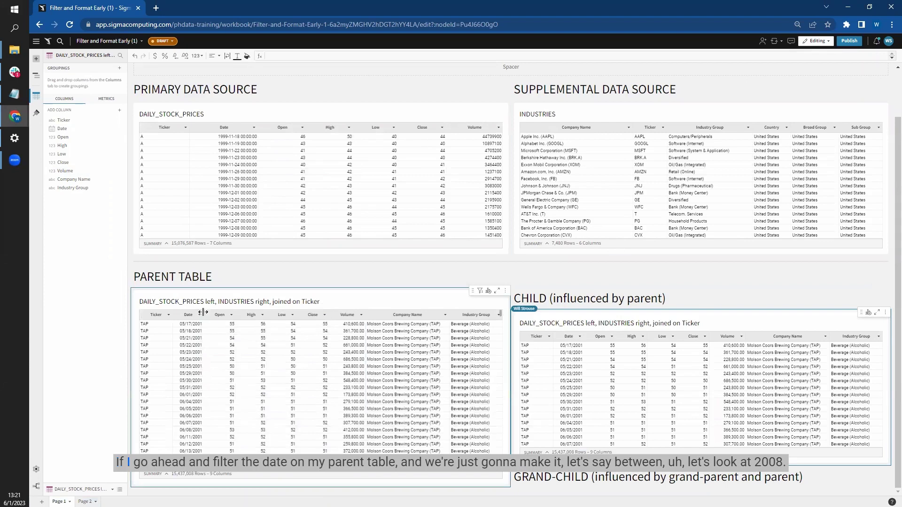
pyautogui.click(198, 314)
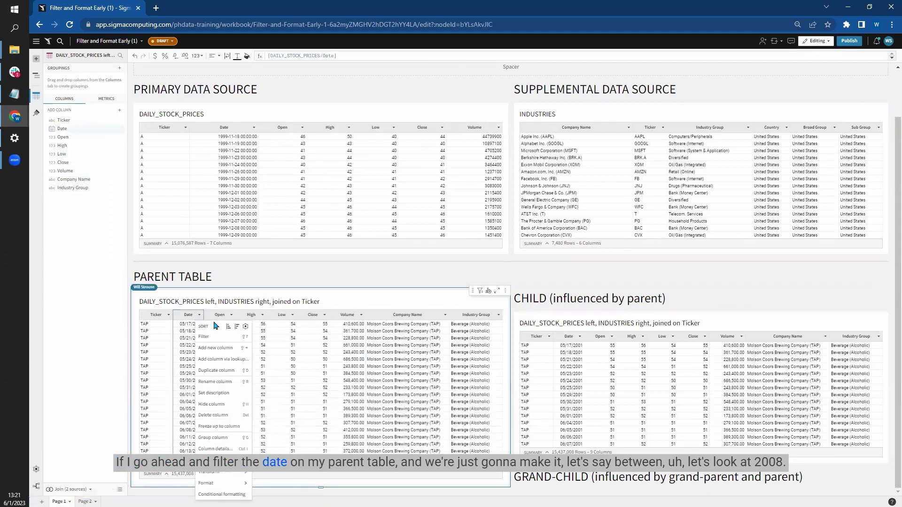
pyautogui.click(215, 338)
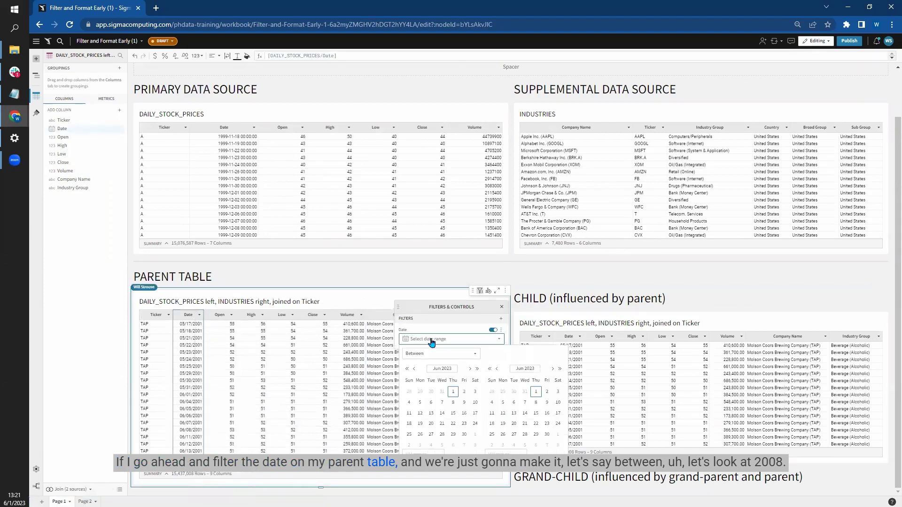
# Set the Date filter's start date to 01/01/2008
pyautogui.click(444, 370)
pyautogui.click(442, 370)
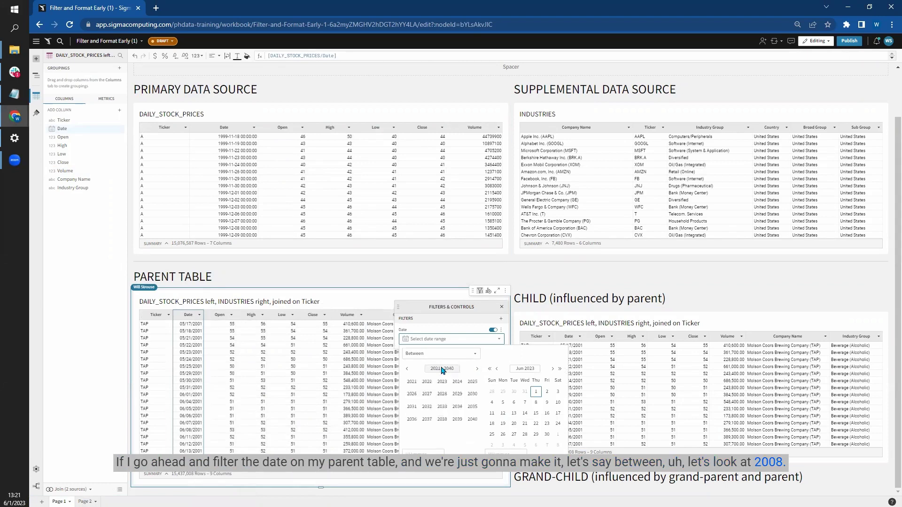
pyautogui.click(406, 368)
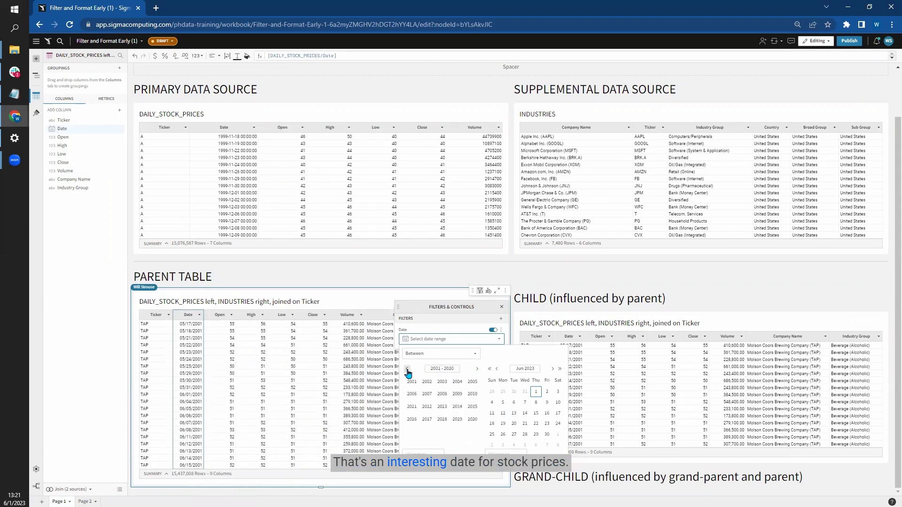
pyautogui.click(442, 394)
pyautogui.click(435, 395)
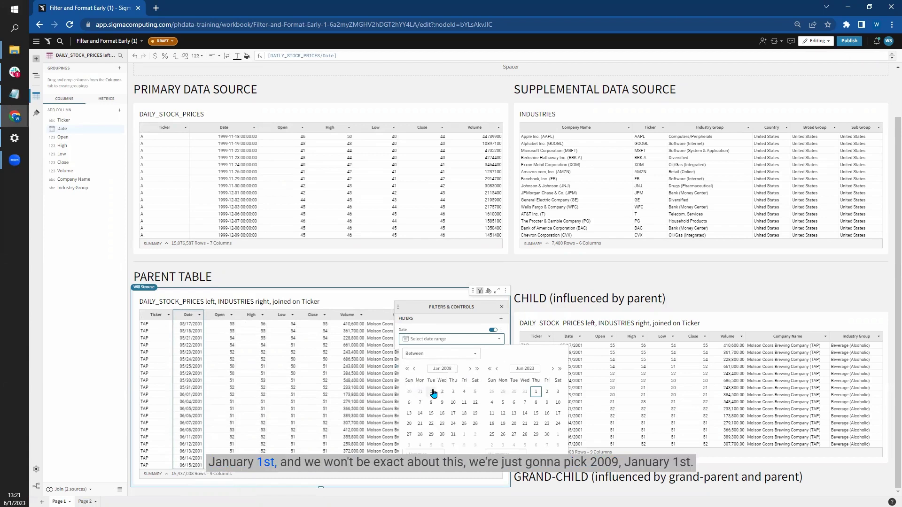
pyautogui.click(433, 394)
# Set the Date filter's end date to 01/01/2009, leaving 652,248 rows in parent and child
pyautogui.click(526, 369)
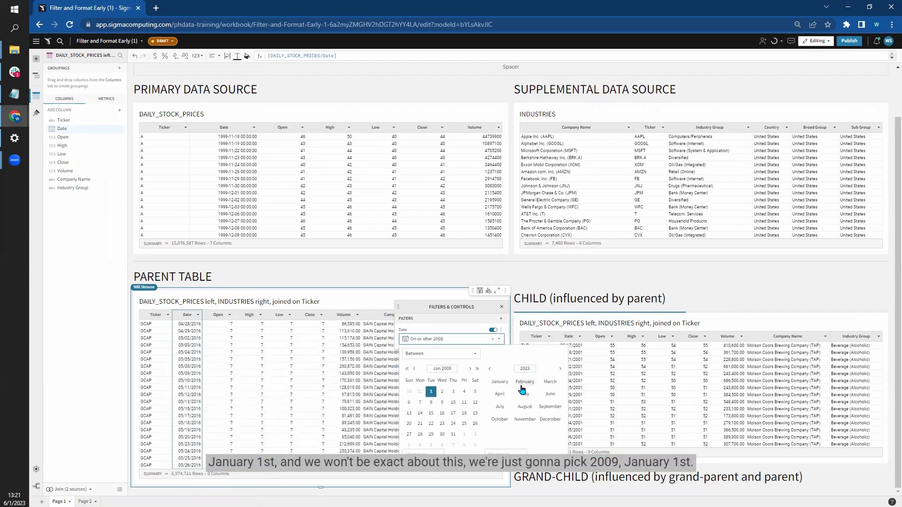
pyautogui.click(490, 369)
pyautogui.click(489, 369)
pyautogui.click(490, 369)
pyautogui.click(490, 370)
pyautogui.click(491, 370)
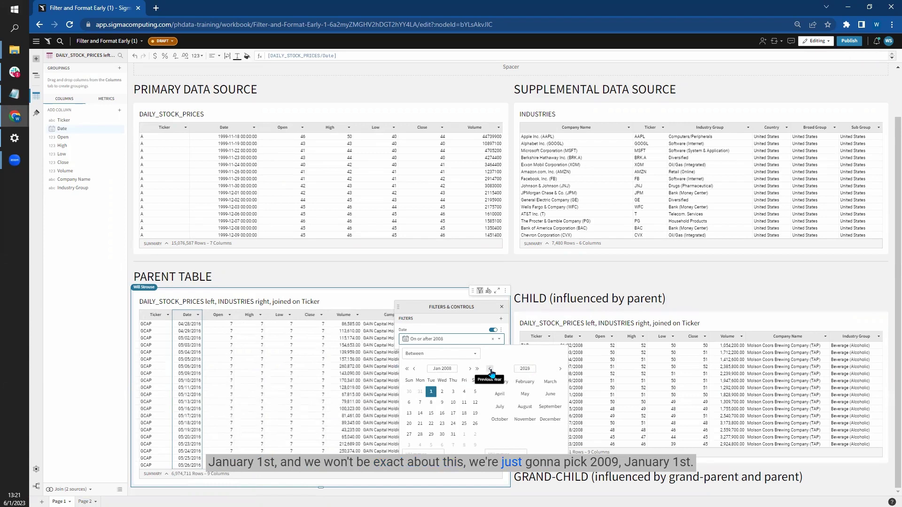
pyautogui.click(491, 372)
pyautogui.click(492, 372)
pyautogui.click(492, 373)
pyautogui.click(491, 373)
pyautogui.click(492, 373)
pyautogui.click(492, 373)
pyautogui.click(499, 381)
pyautogui.click(536, 391)
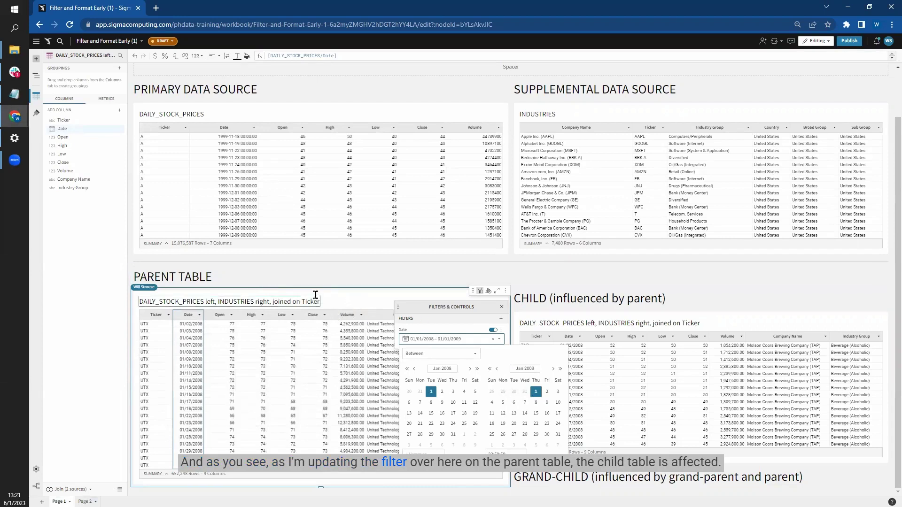
pyautogui.click(765, 322)
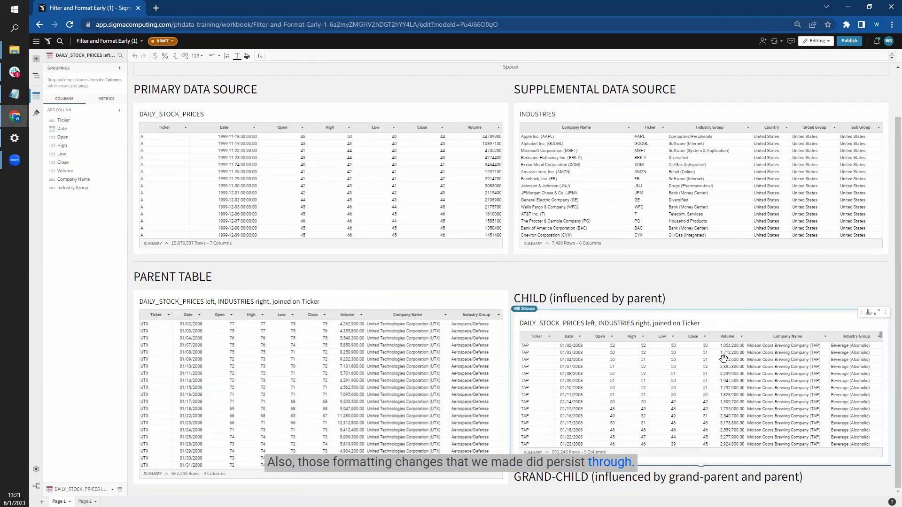
pyautogui.click(878, 337)
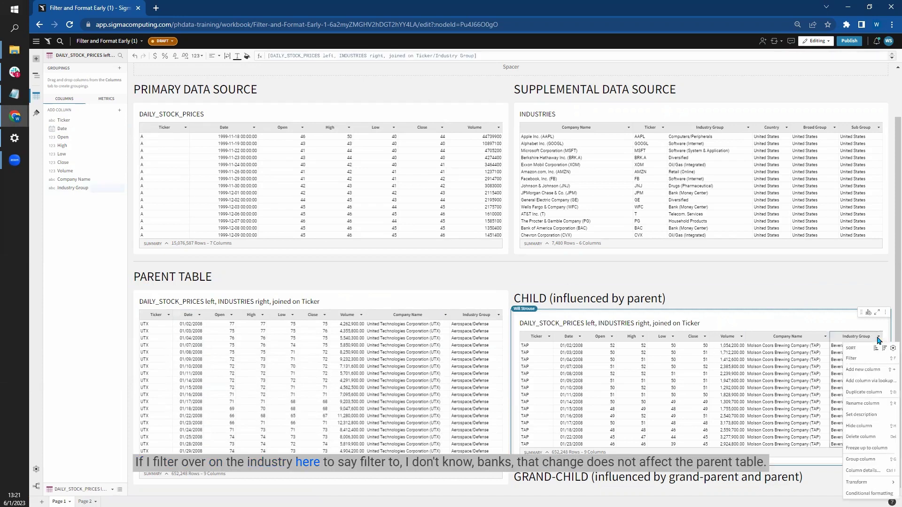
pyautogui.click(861, 359)
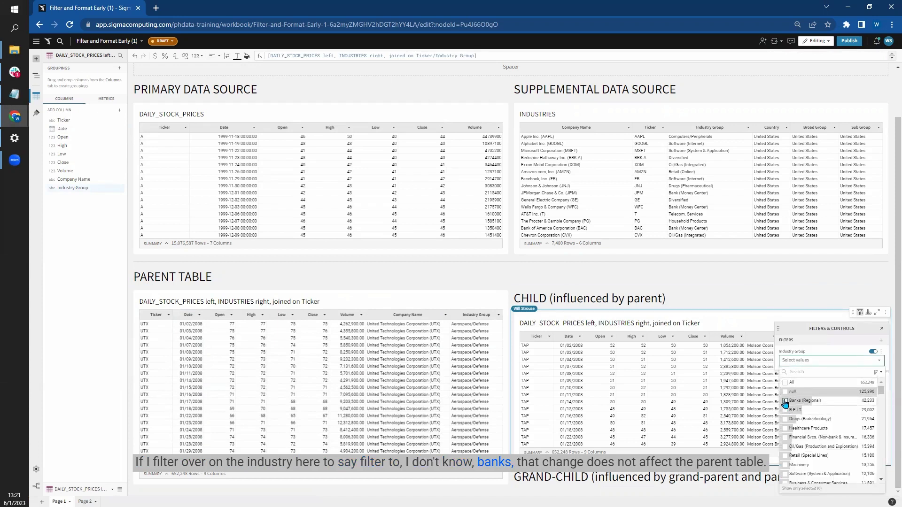
pyautogui.click(786, 402)
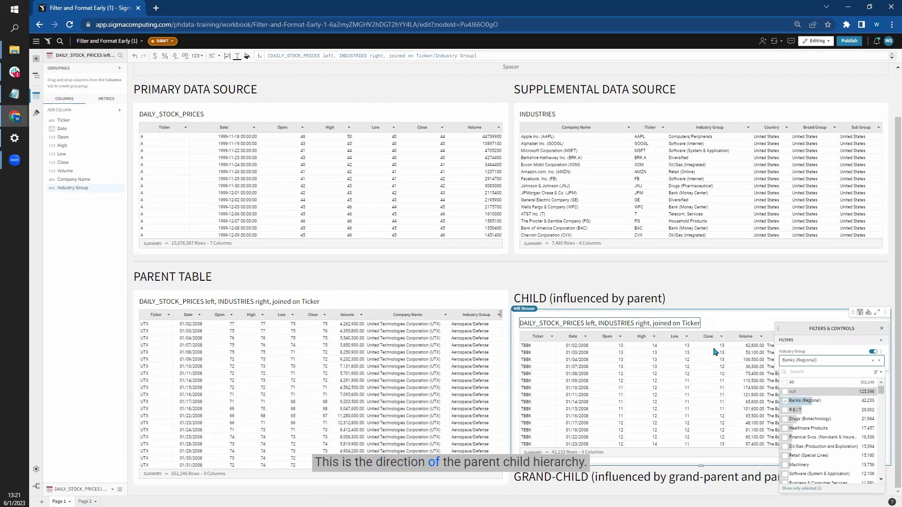
pyautogui.click(786, 402)
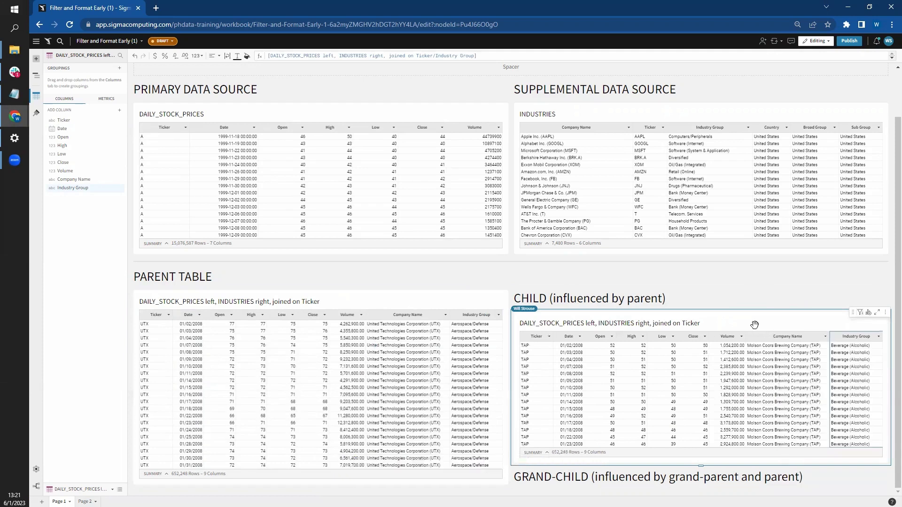
pyautogui.click(754, 324)
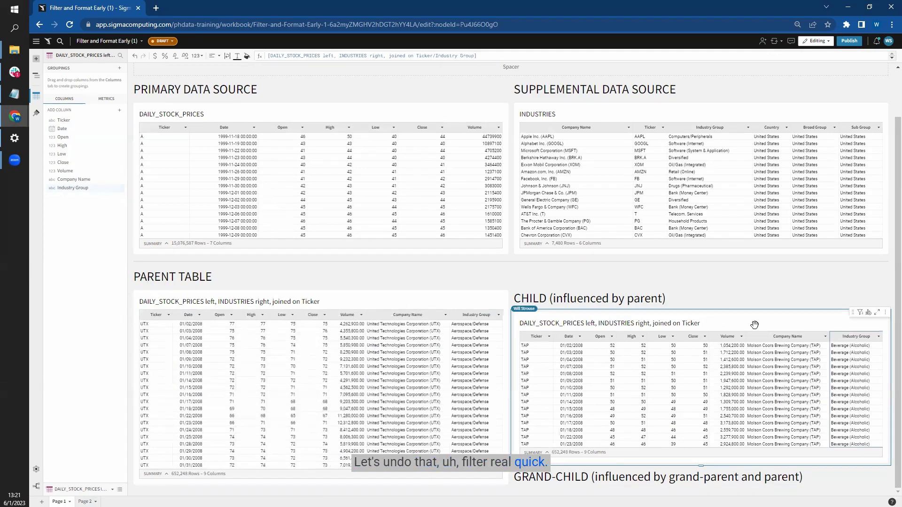
# Create a grand-child table from the child table and place it under the GRAND-CHILD label
pyautogui.click(868, 314)
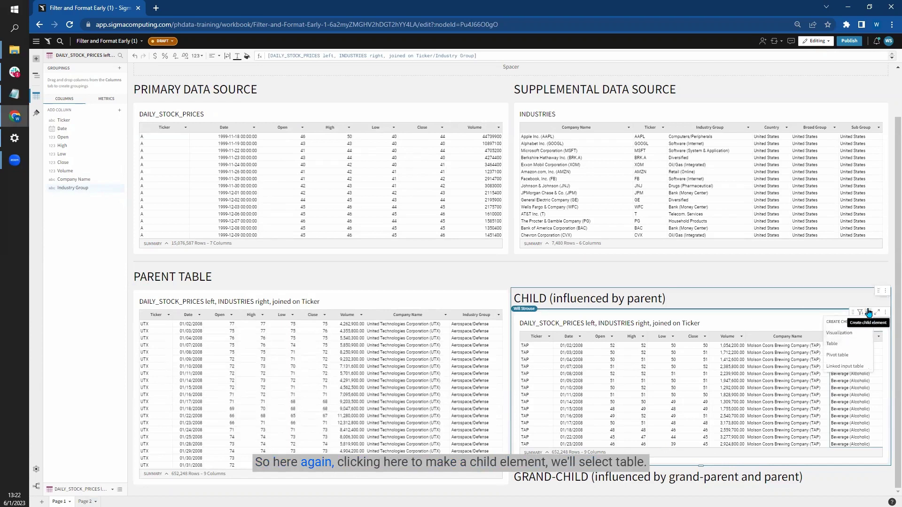
pyautogui.click(841, 344)
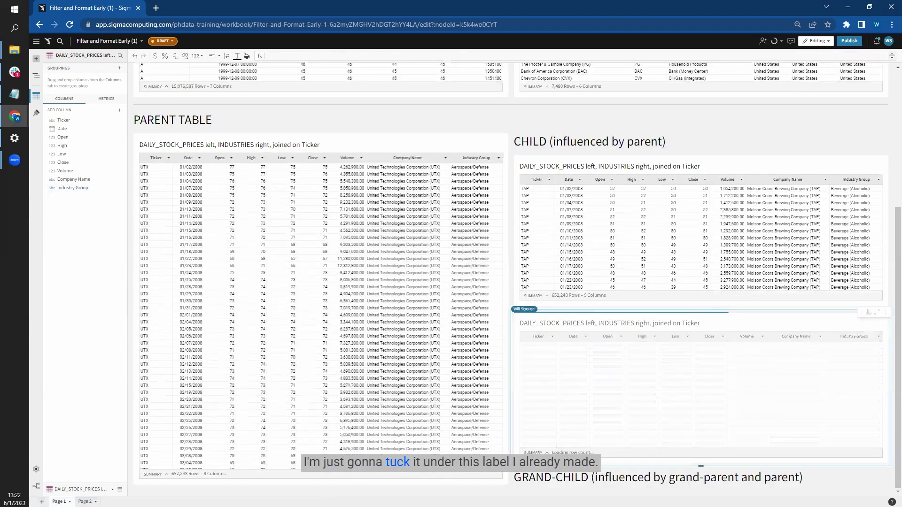
pyautogui.moveTo(598, 481); pyautogui.dragTo(604, 476)
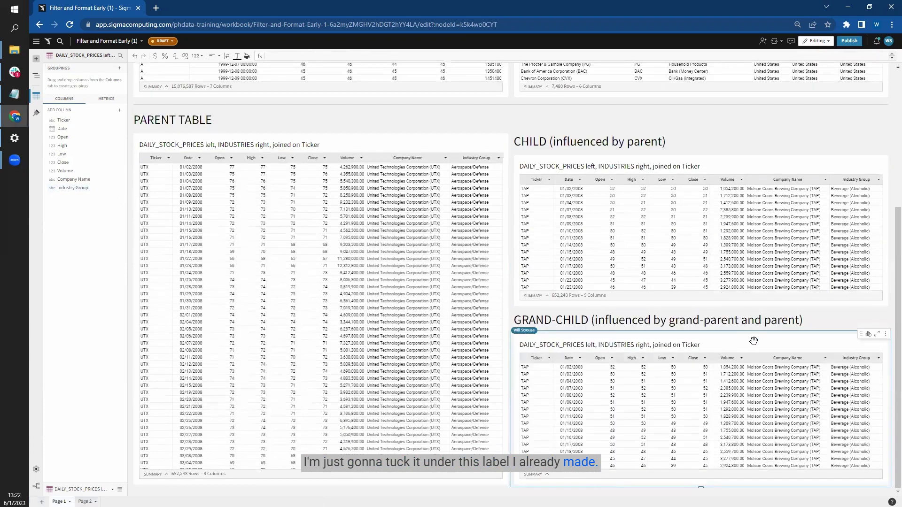
# Filter the child table's Industry Group to Banks (Regional), narrowing both to 42,233 rows
pyautogui.click(879, 183)
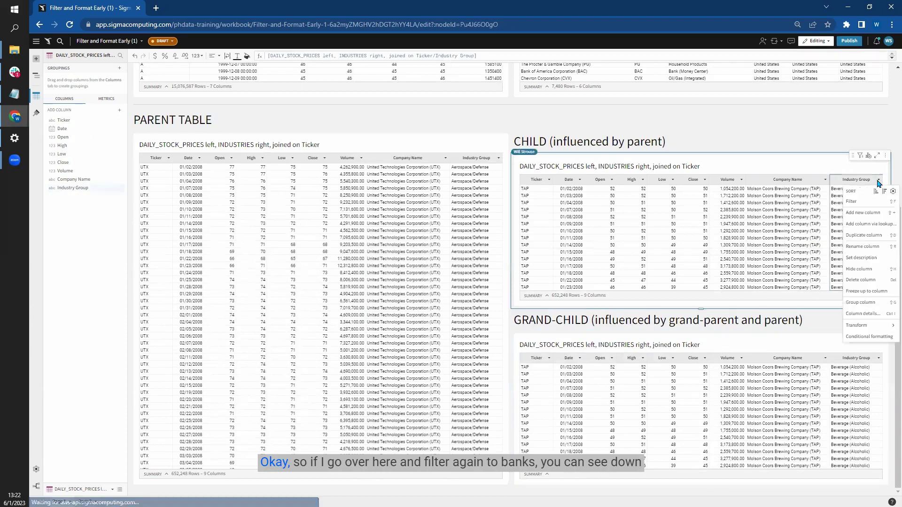
pyautogui.click(851, 201)
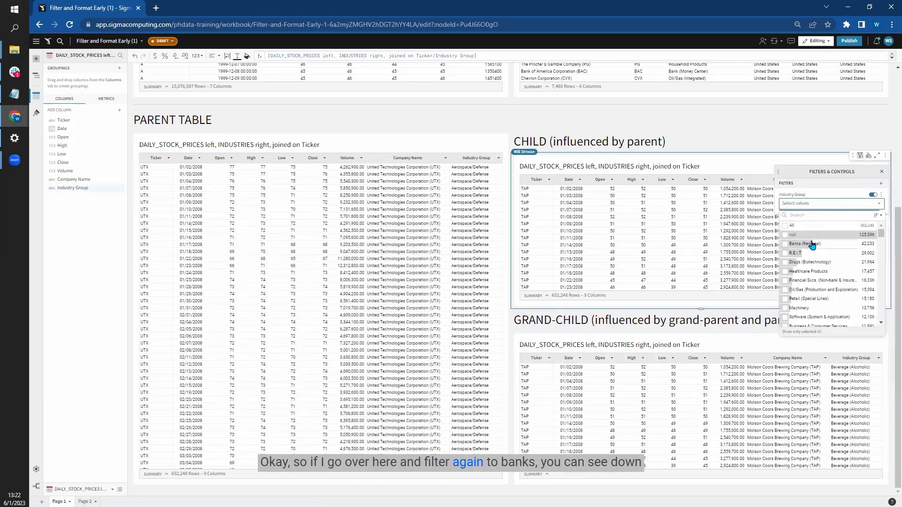
pyautogui.click(785, 244)
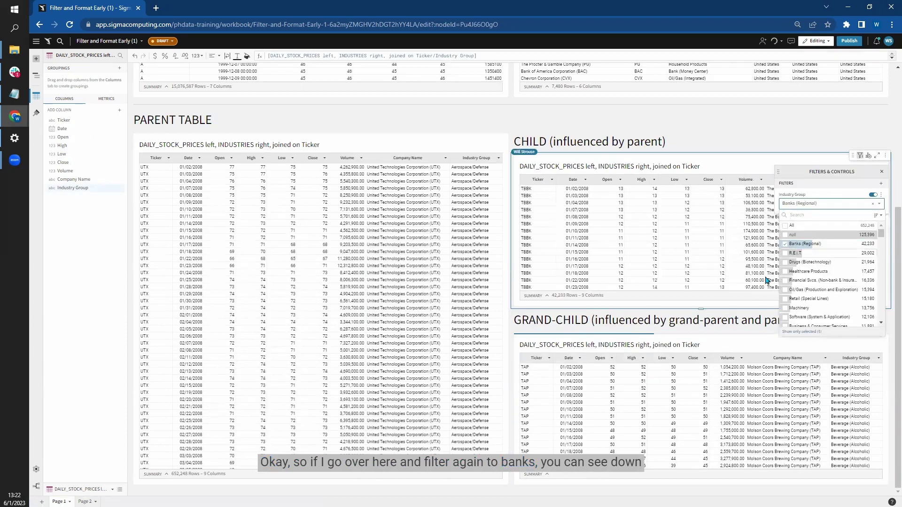
pyautogui.click(545, 477)
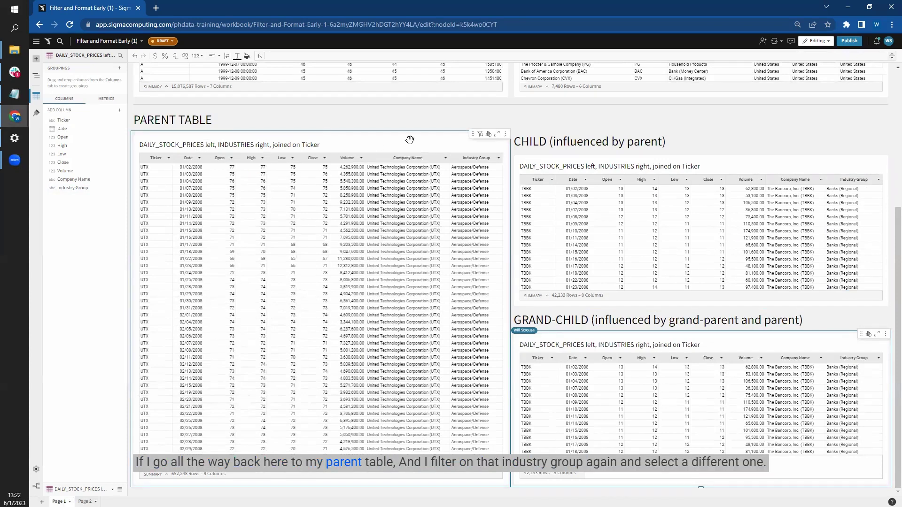
# Filter the parent table's Industry Group to Healthcare Products, cutting it to 17,457 rows
pyautogui.click(497, 158)
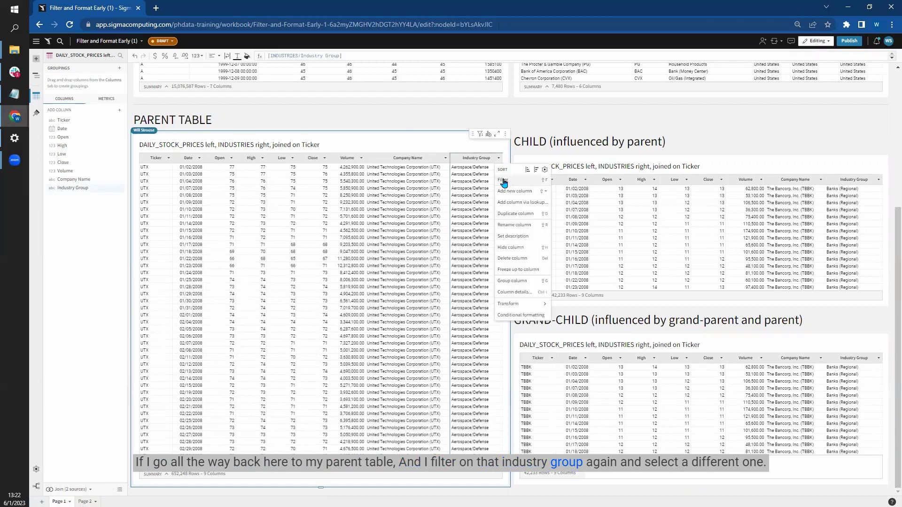
pyautogui.click(503, 181)
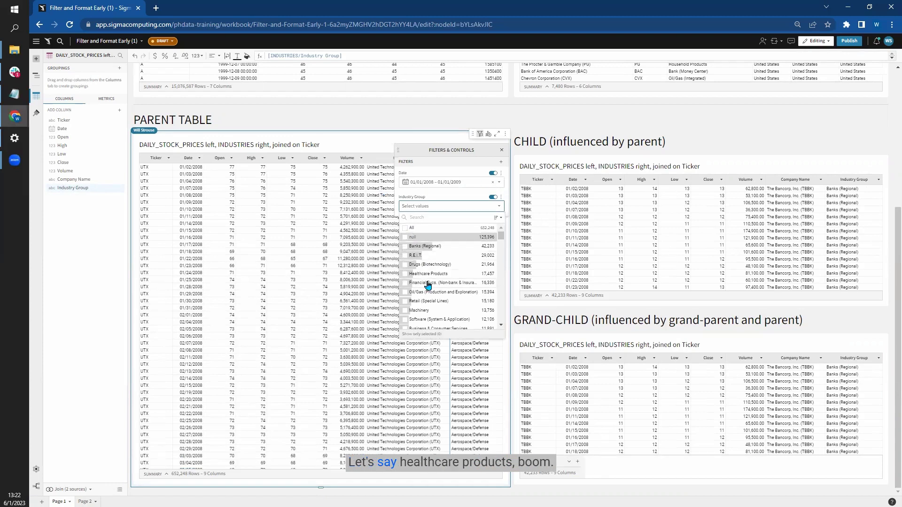
pyautogui.click(404, 275)
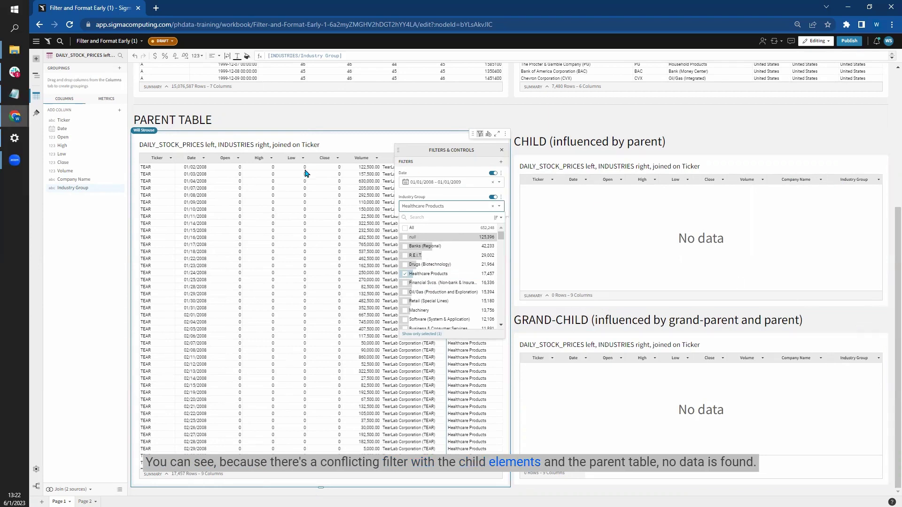
# Uncheck Healthcare Products in the parent's Industry Group filter, restoring 652,248 rows
pyautogui.click(405, 275)
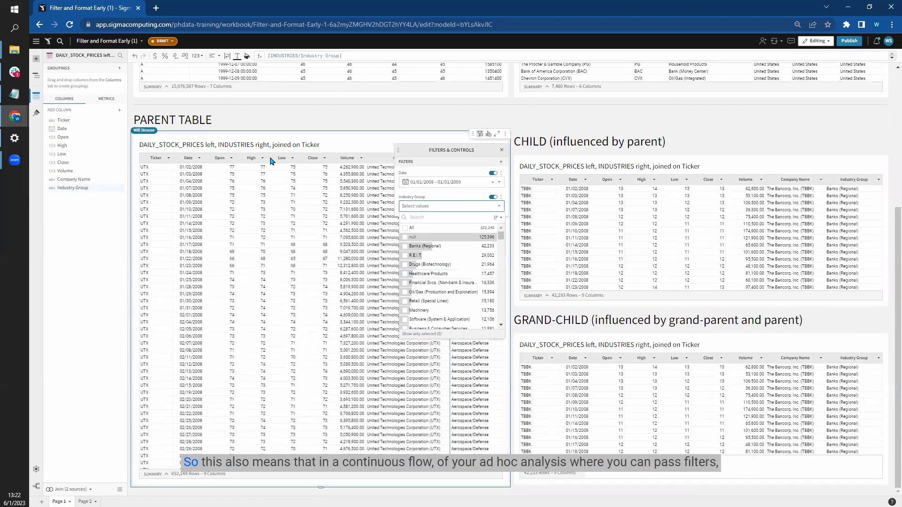